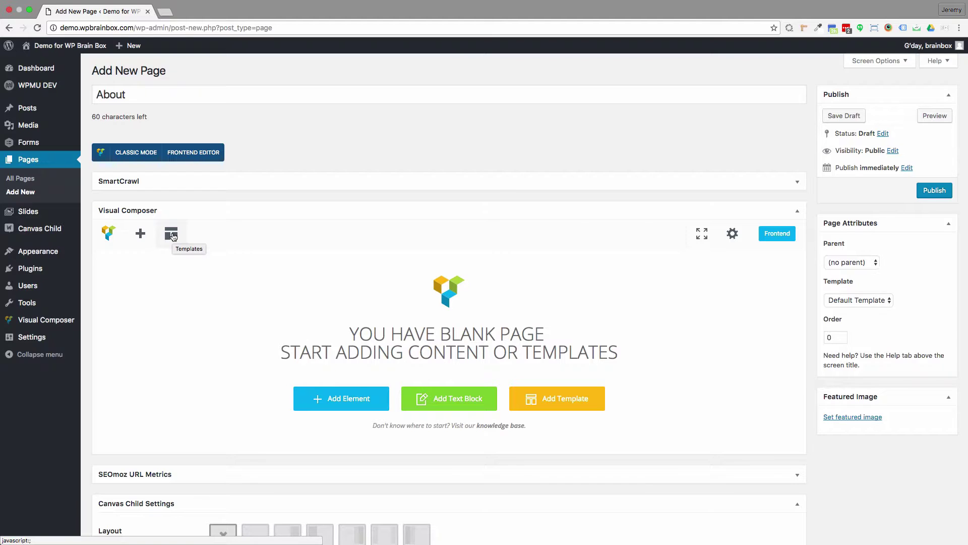
Show the Visual Composer default templates, starting with About section.
{"action": "left_click", "coordinate": [173, 236]}
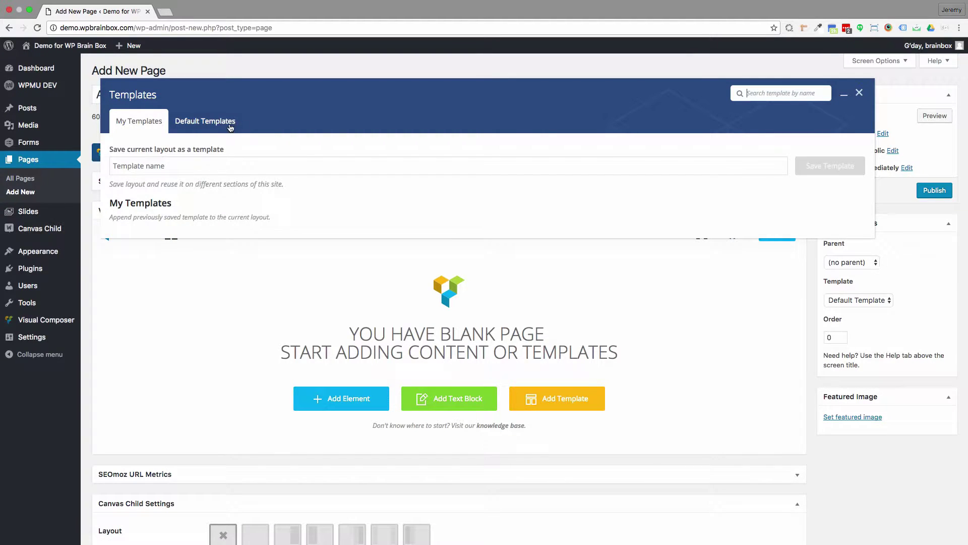
{"action": "left_click", "coordinate": [199, 123]}
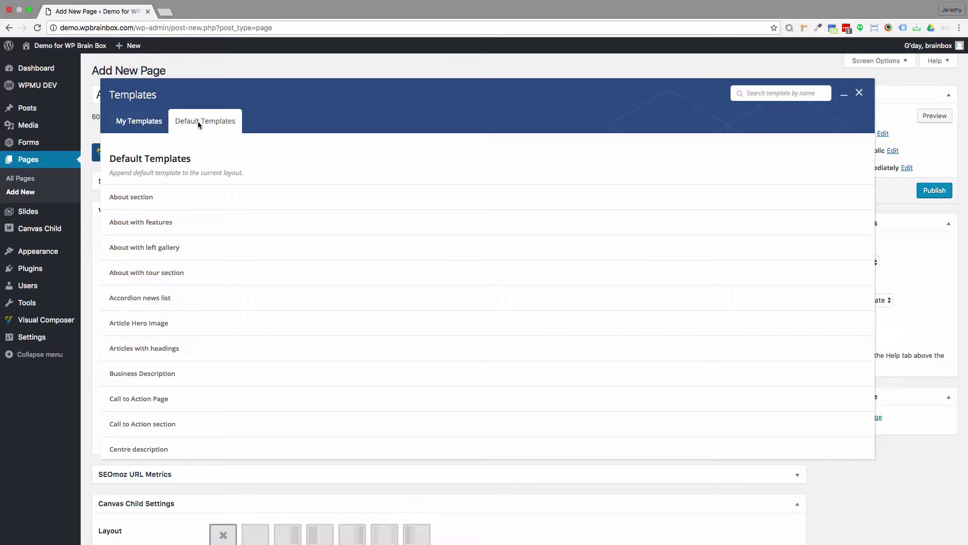
{"action": "scroll", "coordinate": [254, 306], "scroll_direction": "down", "scroll_amount": 5}
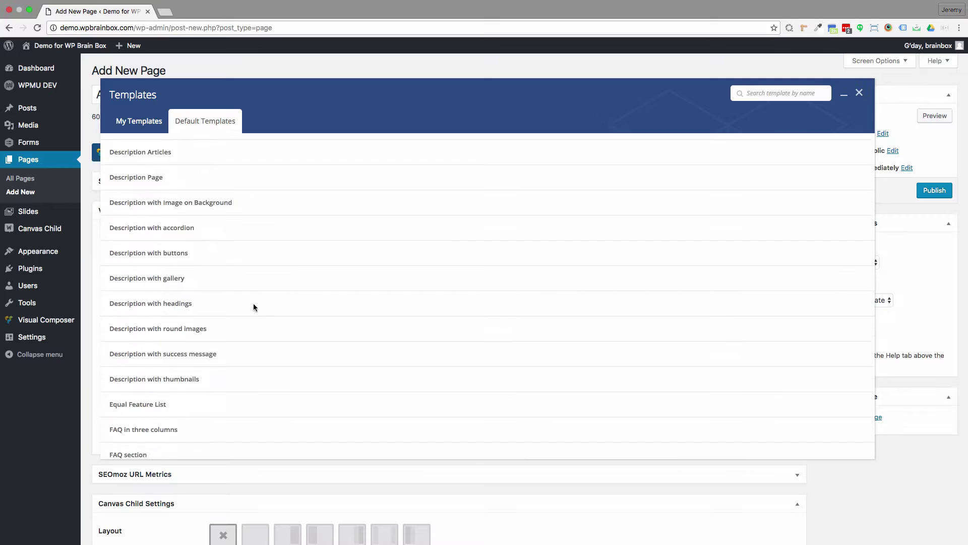
{"action": "scroll", "coordinate": [253, 306], "scroll_direction": "down", "scroll_amount": 2}
{"action": "scroll", "coordinate": [254, 306], "scroll_direction": "down", "scroll_amount": 5}
{"action": "scroll", "coordinate": [253, 306], "scroll_direction": "up", "scroll_amount": 10}
{"action": "scroll", "coordinate": [253, 306], "scroll_direction": "up", "scroll_amount": 5}
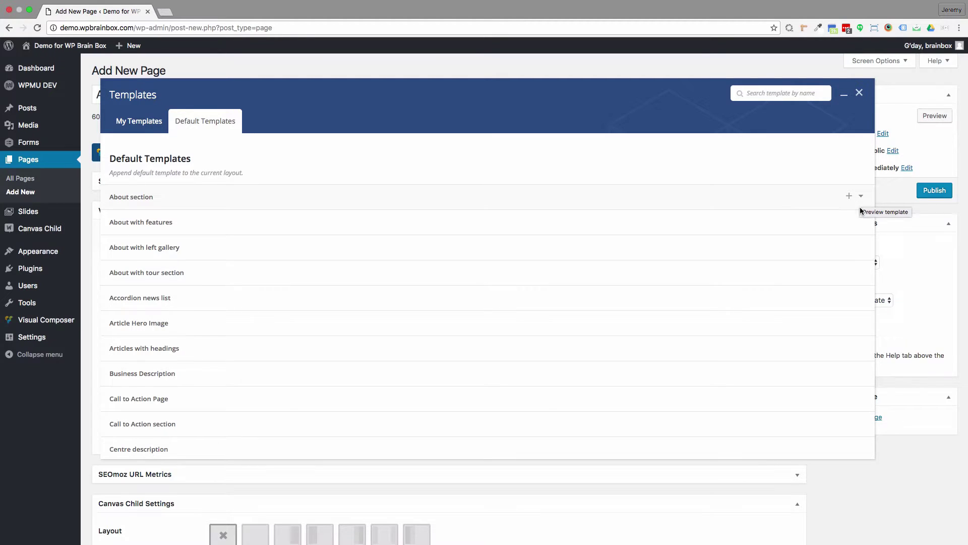
{"action": "mouse_move", "coordinate": [862, 223]}
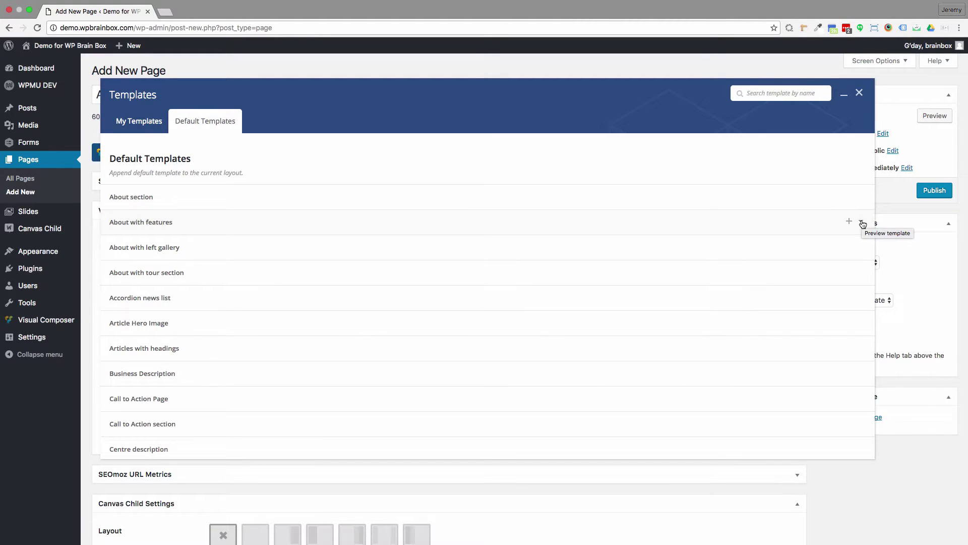
Preview the About with features and About section templates.
{"action": "left_click", "coordinate": [862, 224]}
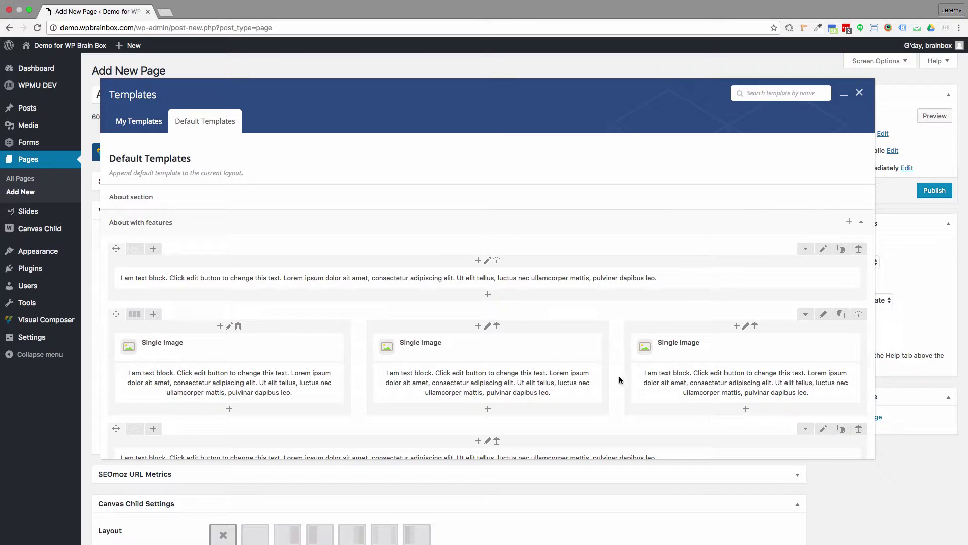
{"action": "mouse_move", "coordinate": [484, 196]}
{"action": "left_click", "coordinate": [860, 198]}
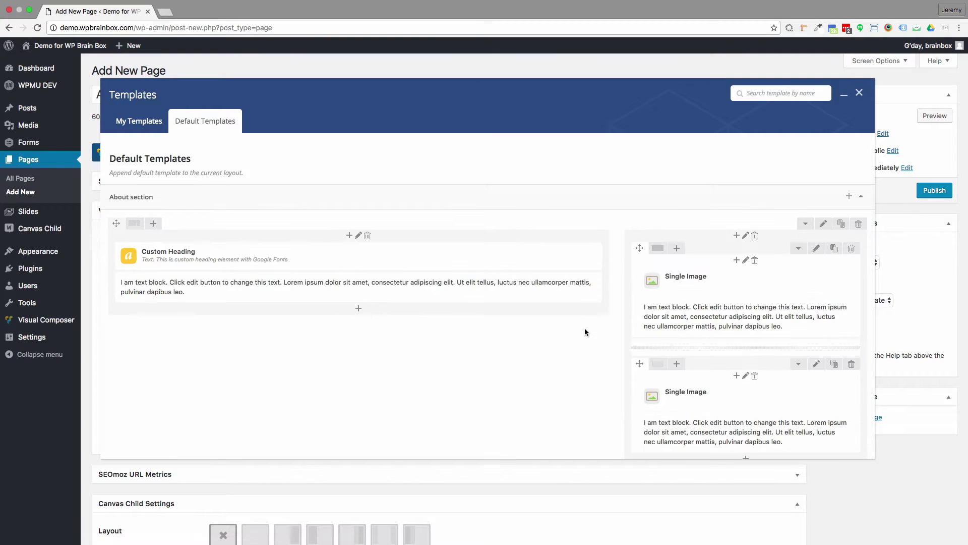
{"action": "scroll", "coordinate": [585, 332], "scroll_direction": "down", "scroll_amount": 3}
{"action": "scroll", "coordinate": [585, 331], "scroll_direction": "up", "scroll_amount": 2}
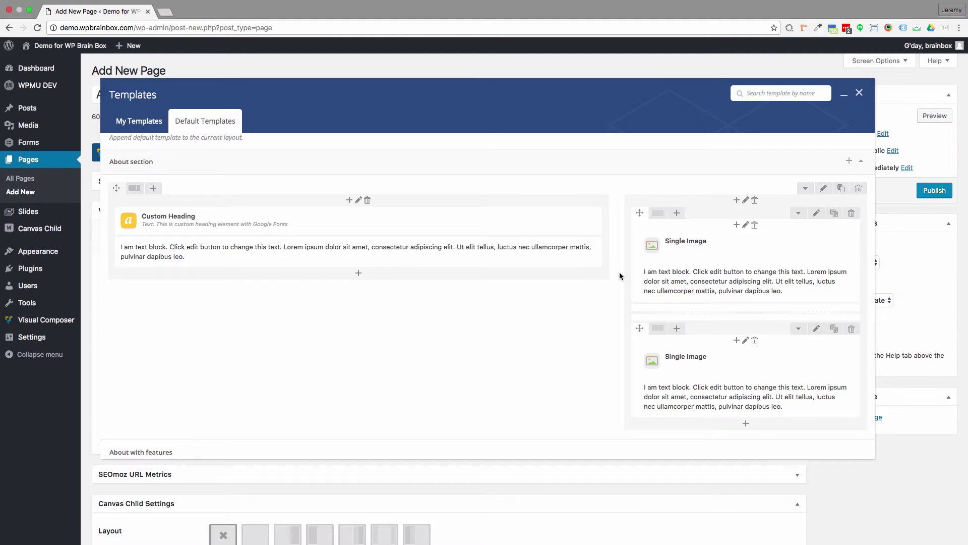
{"action": "scroll", "coordinate": [662, 300], "scroll_direction": "down", "scroll_amount": 2}
{"action": "scroll", "coordinate": [662, 301], "scroll_direction": "down", "scroll_amount": 3}
{"action": "scroll", "coordinate": [661, 300], "scroll_direction": "up", "scroll_amount": 5}
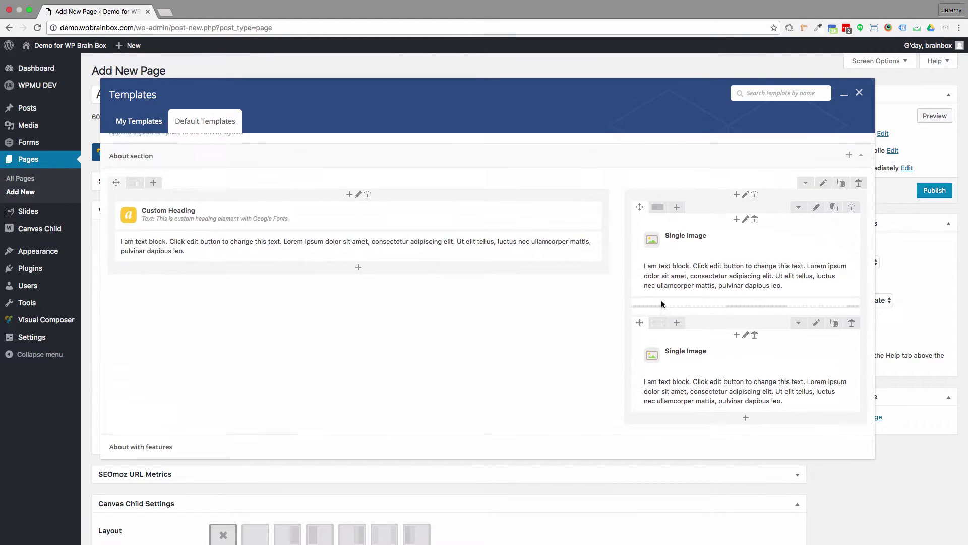
Insert the About section template's heading, text block and two image columns.
{"action": "left_click", "coordinate": [849, 166]}
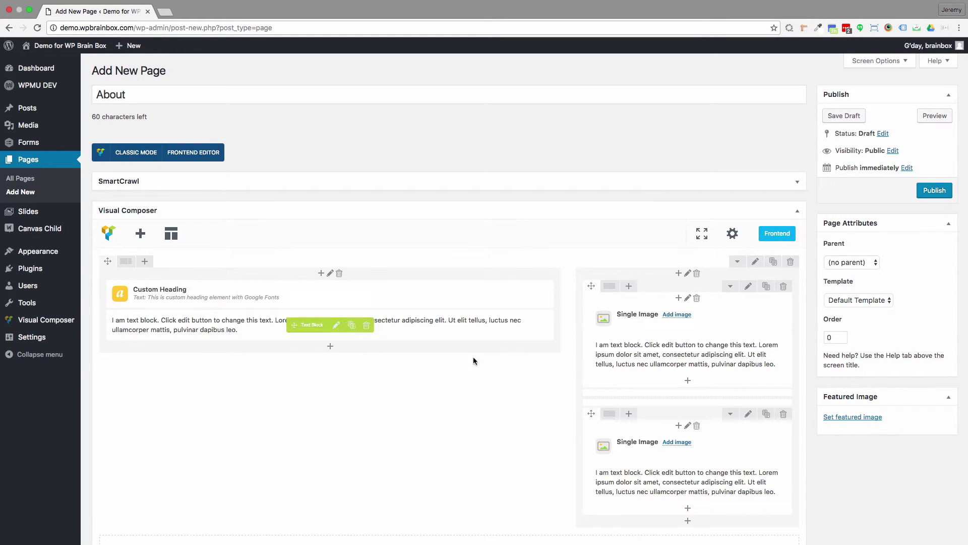
{"action": "scroll", "coordinate": [450, 415], "scroll_direction": "down", "scroll_amount": 1}
{"action": "scroll", "coordinate": [450, 415], "scroll_direction": "down", "scroll_amount": 3}
{"action": "scroll", "coordinate": [450, 415], "scroll_direction": "up", "scroll_amount": 3}
{"action": "scroll", "coordinate": [450, 415], "scroll_direction": "up", "scroll_amount": 1}
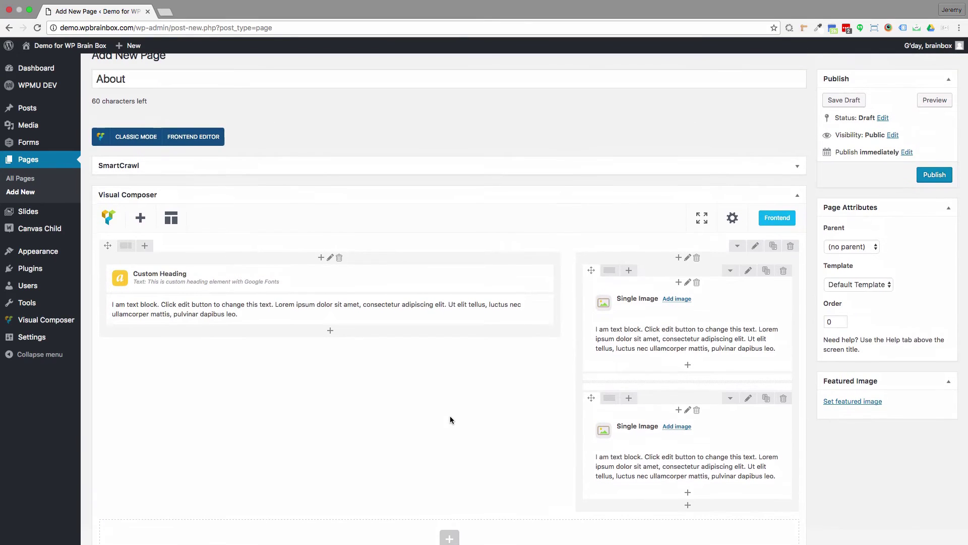